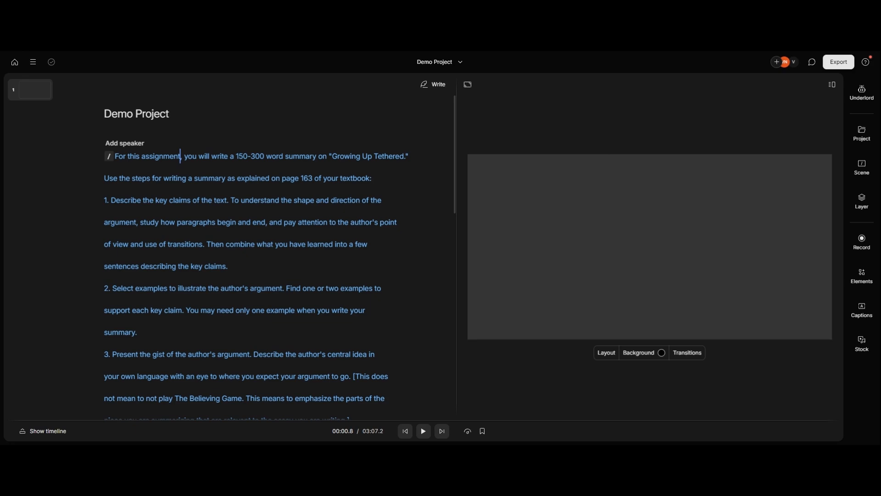
# Step: Add the stock video of the pink, orange-dotted sea creature to the first scene and briefly play it back
pyautogui.click(869, 344)
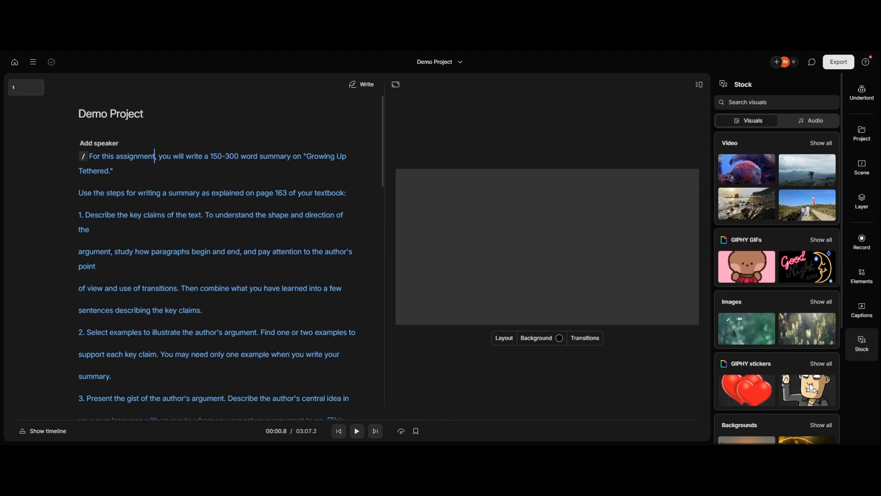
pyautogui.click(822, 144)
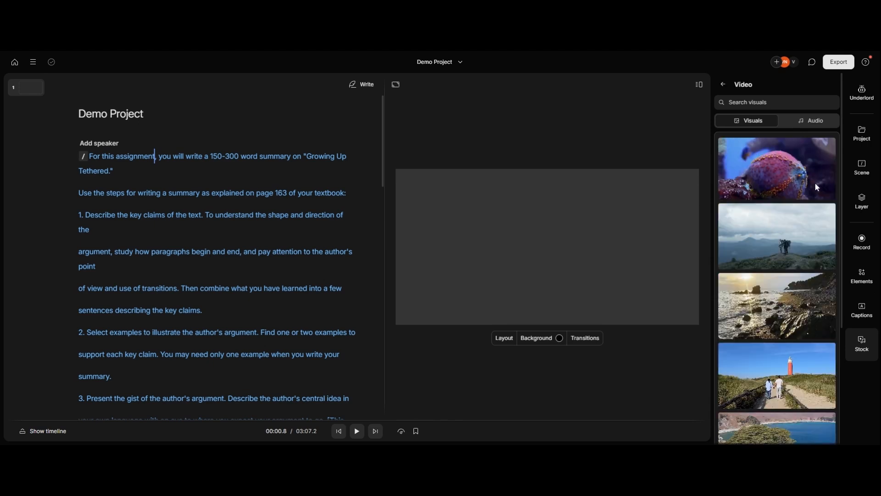
pyautogui.scroll(-5, 817, 345)
pyautogui.scroll(5, 817, 345)
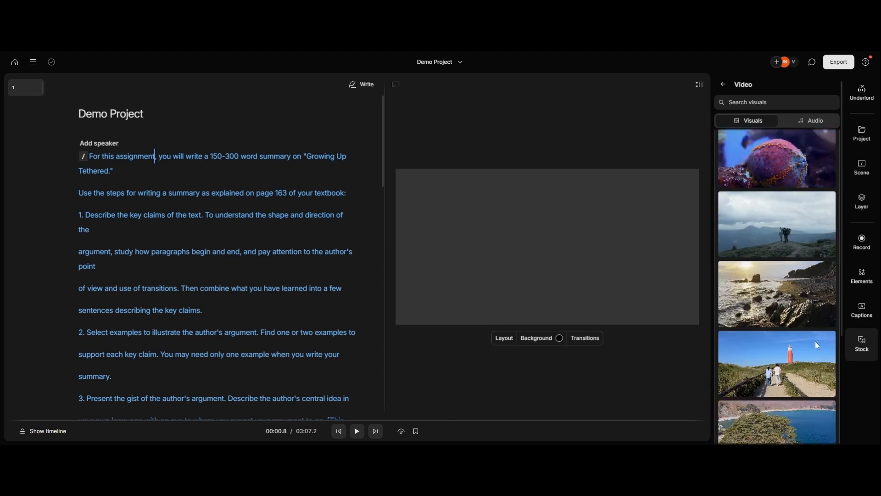
pyautogui.scroll(1, 815, 345)
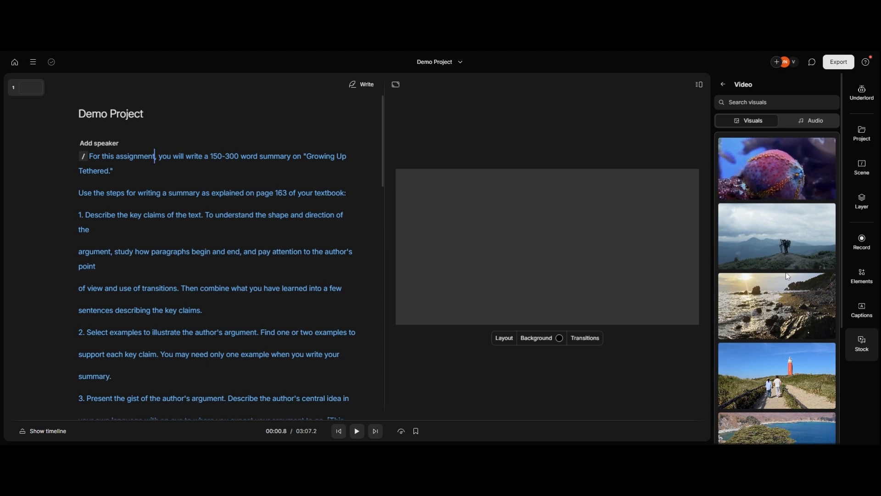
pyautogui.scroll(-10, 785, 285)
pyautogui.scroll(9, 797, 359)
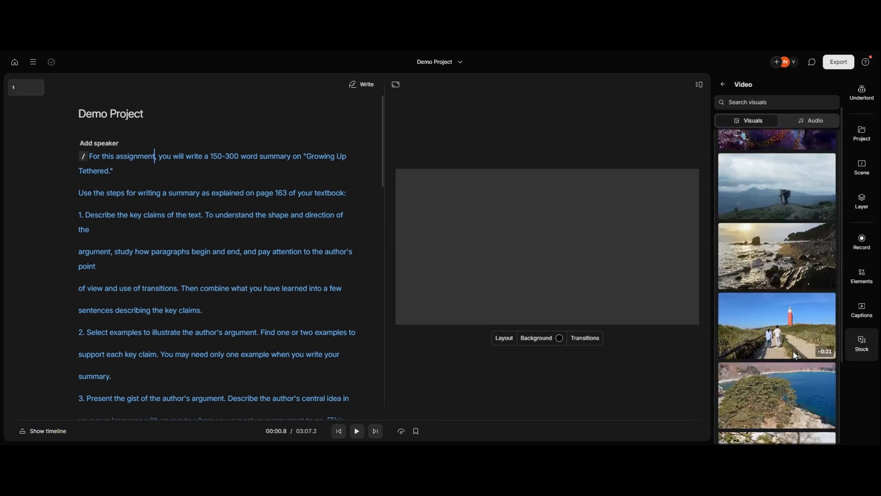
pyautogui.scroll(1, 796, 355)
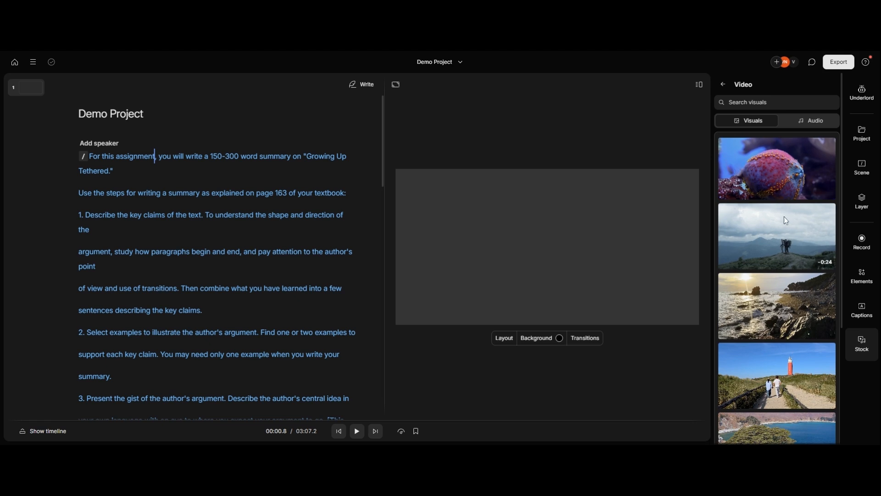
pyautogui.scroll(-6, 771, 312)
pyautogui.scroll(6, 770, 323)
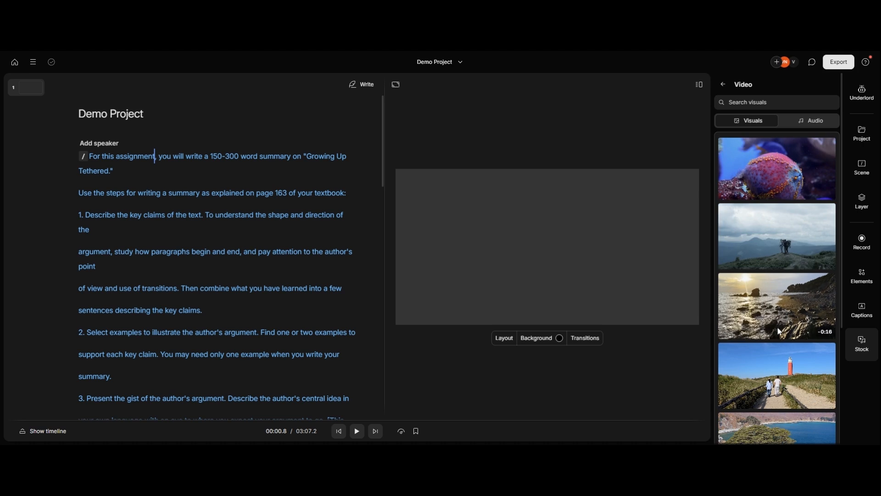
pyautogui.click(780, 182)
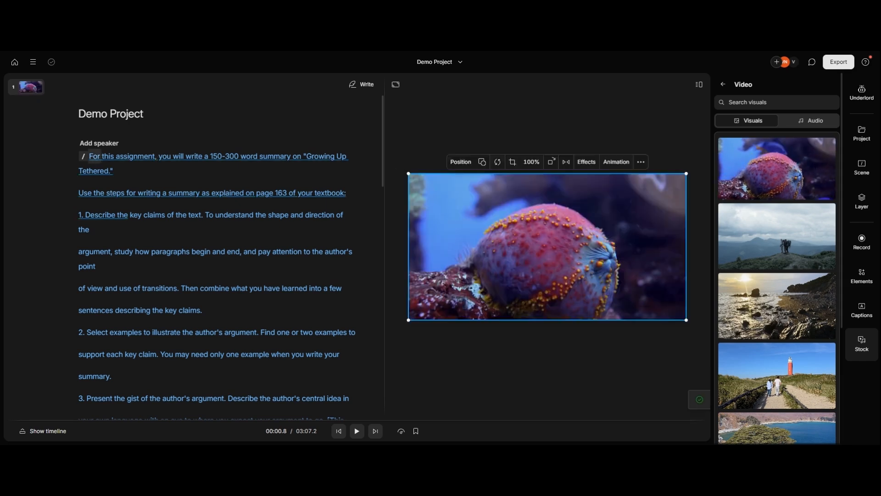
pyautogui.press('space')
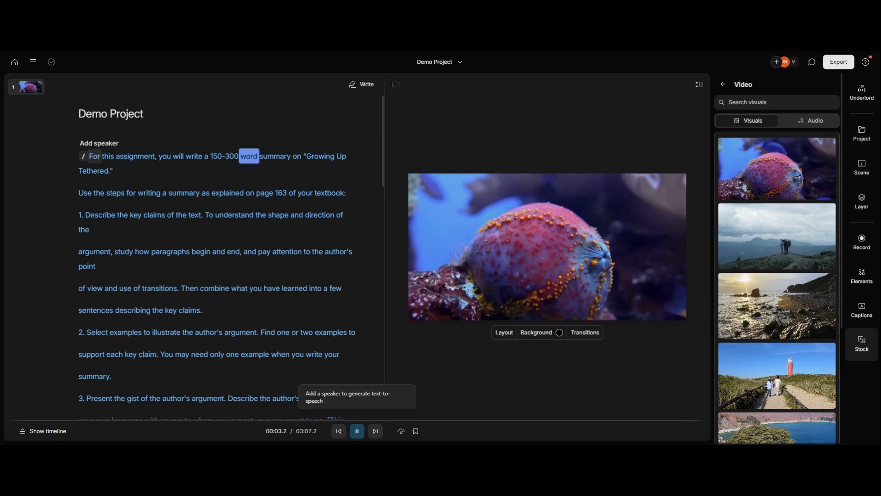
pyautogui.press('space')
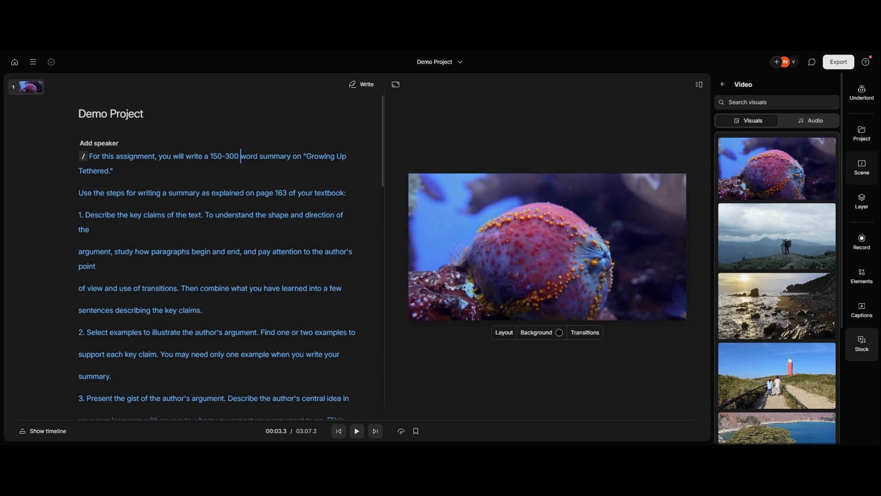
# Step: Start a second scene before "key claims" in script item 1 and add the stock video of the hilltop hikers to it
pyautogui.click(869, 313)
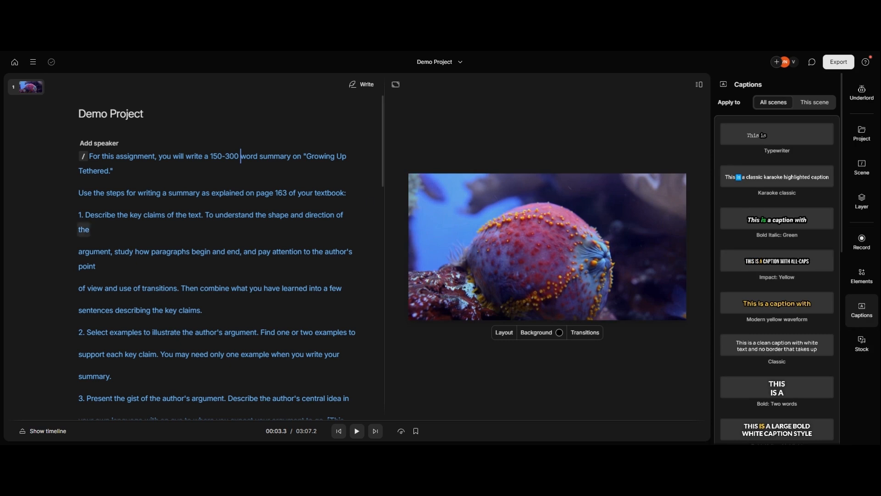
pyautogui.click(552, 246)
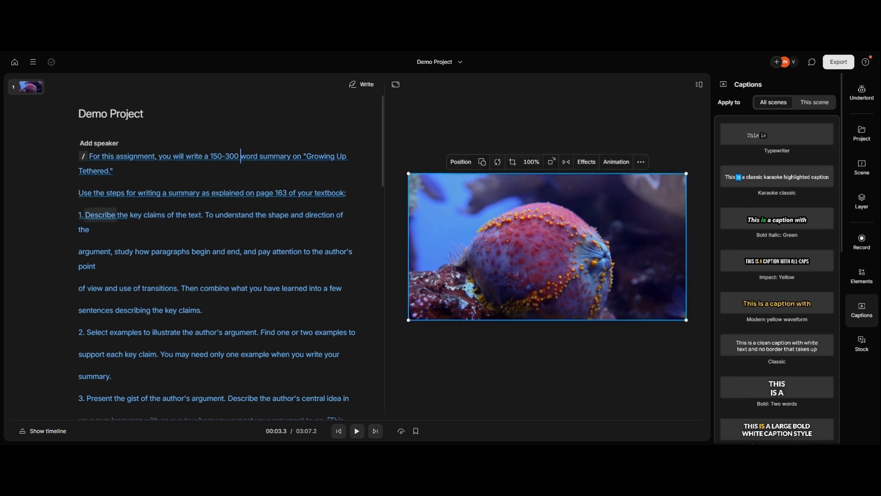
pyautogui.click(129, 215)
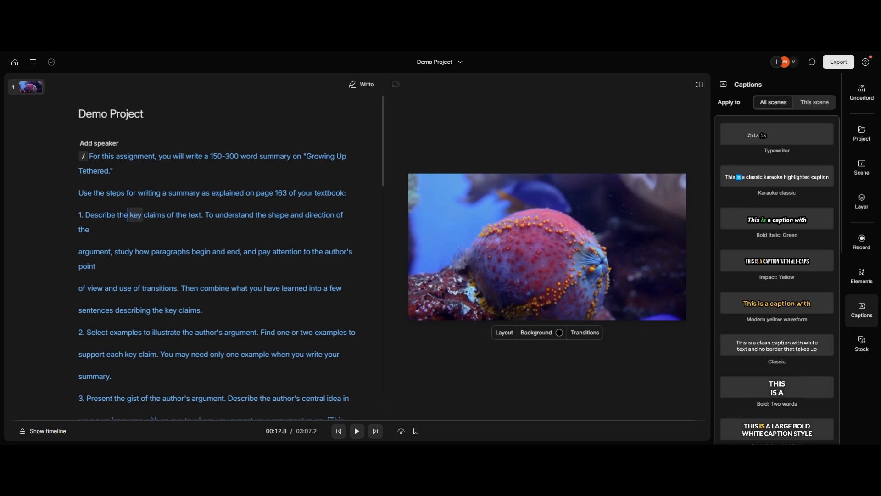
pyautogui.write('/')
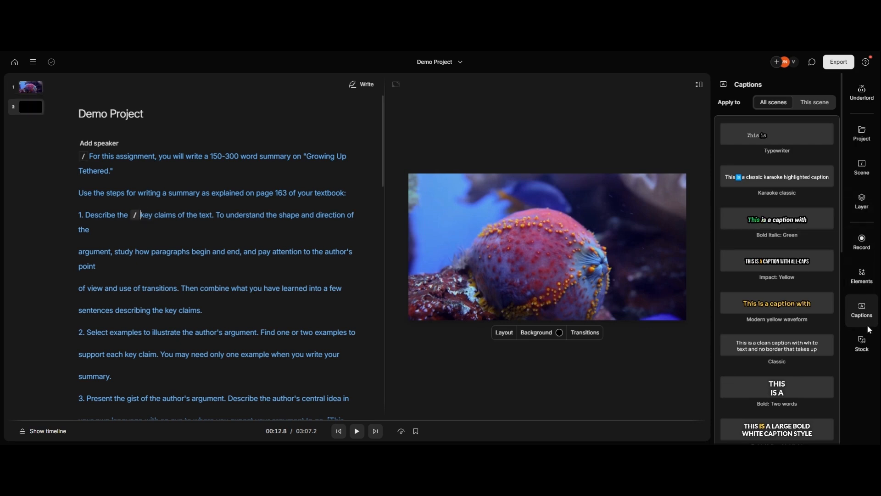
pyautogui.click(862, 343)
pyautogui.moveTo(805, 274); pyautogui.dragTo(278, 221)
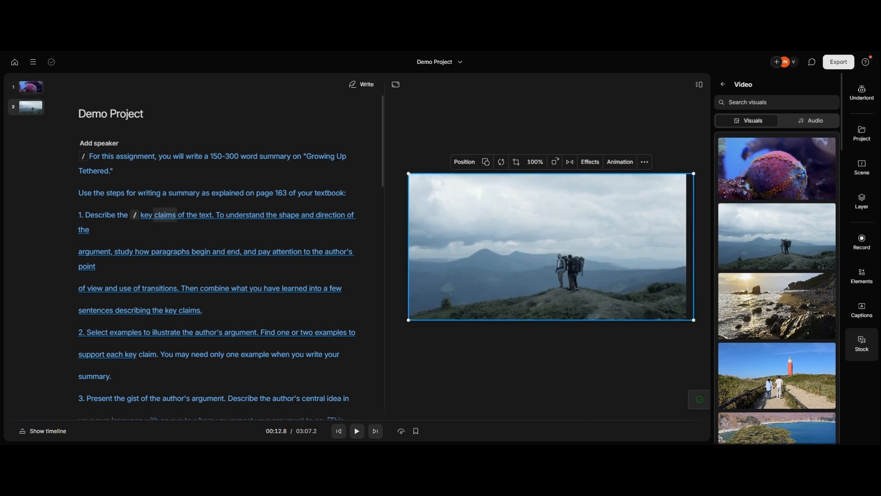
# Step: Apply the Impact: Yellow caption style to all scenes
pyautogui.click(103, 157)
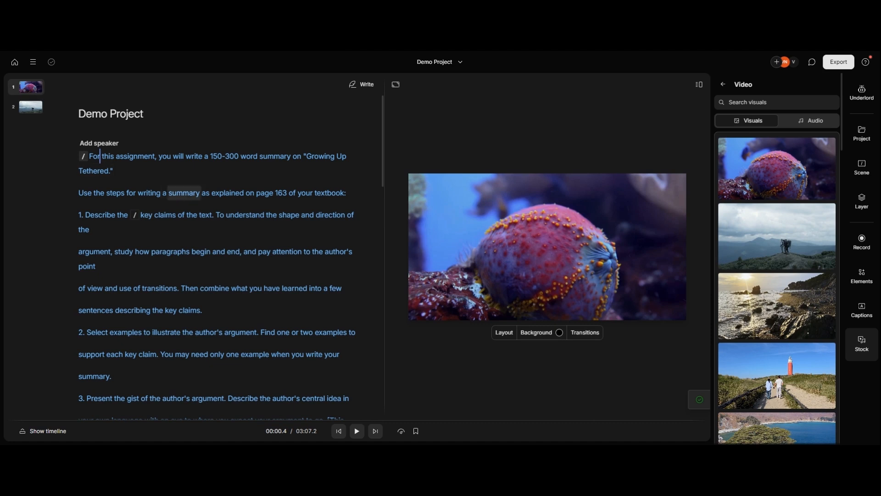
pyautogui.click(863, 308)
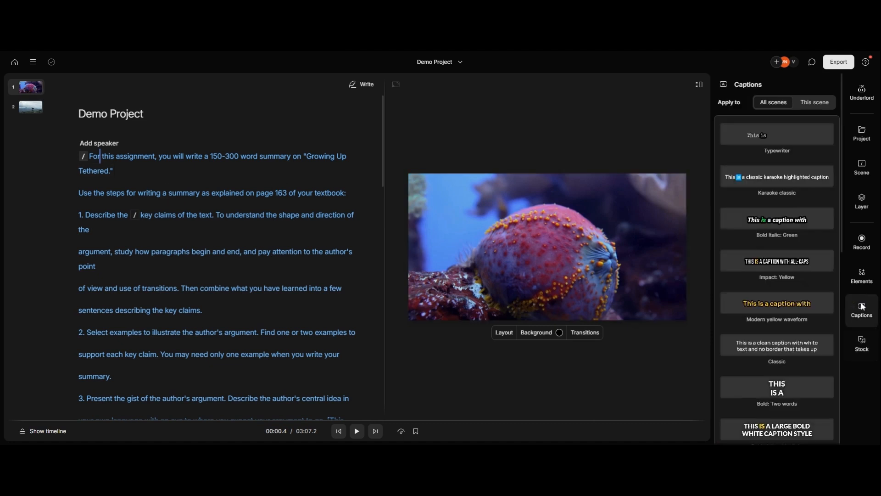
pyautogui.click(818, 262)
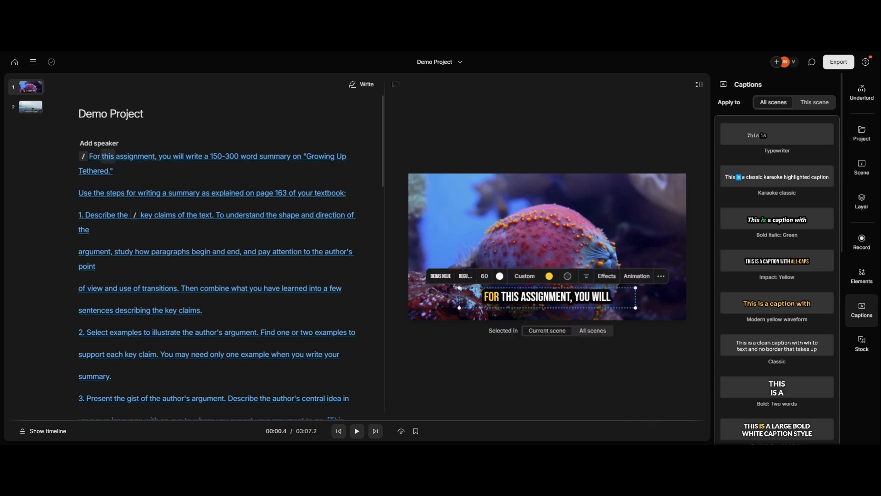
# Step: Play the captioned video from the start of the script through the cut to the second scene and pause
pyautogui.click(105, 157)
pyautogui.press('space')
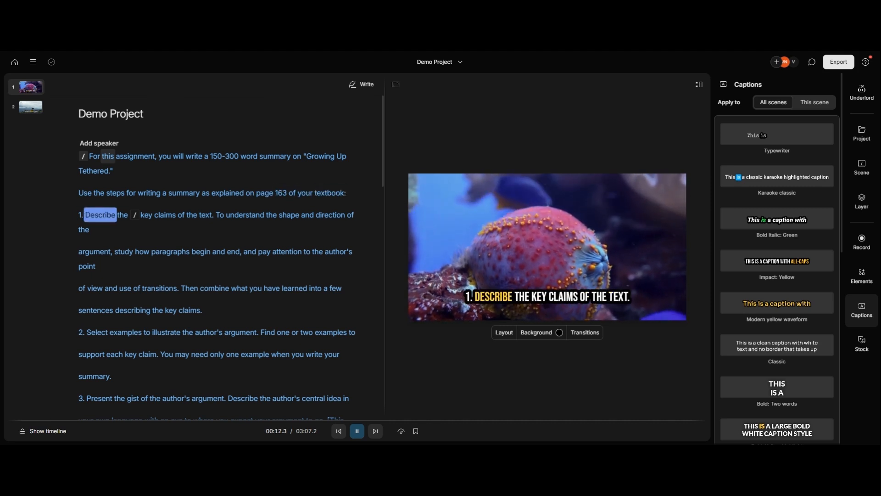
pyautogui.press('space')
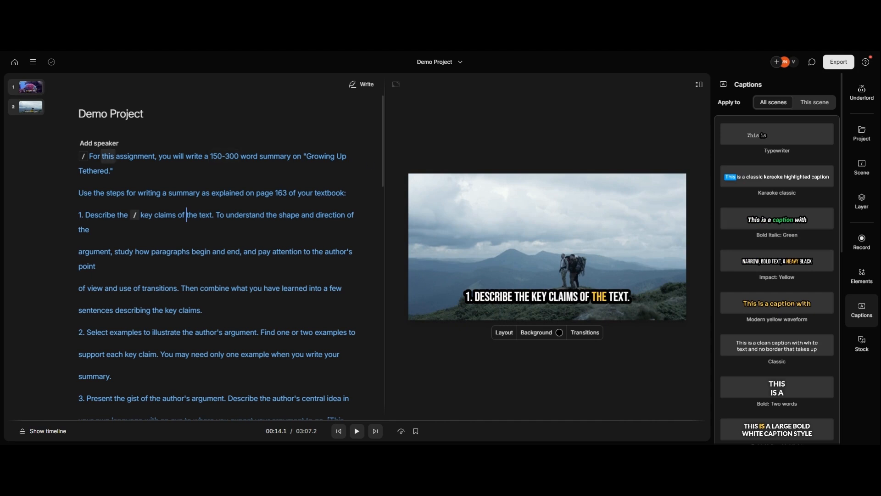
# Step: Apply the Bold Italic: Green caption style on top of the existing captions and delete the green layer from the first scene
pyautogui.click(108, 156)
pyautogui.click(790, 221)
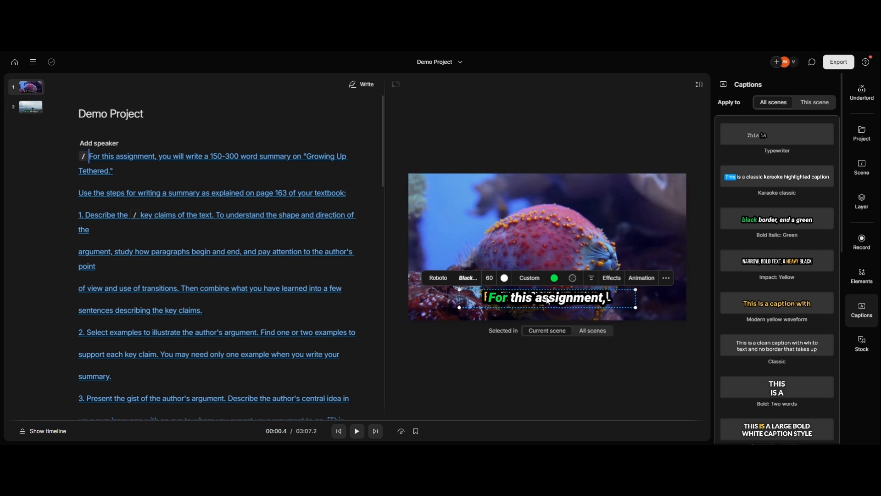
pyautogui.click(506, 122)
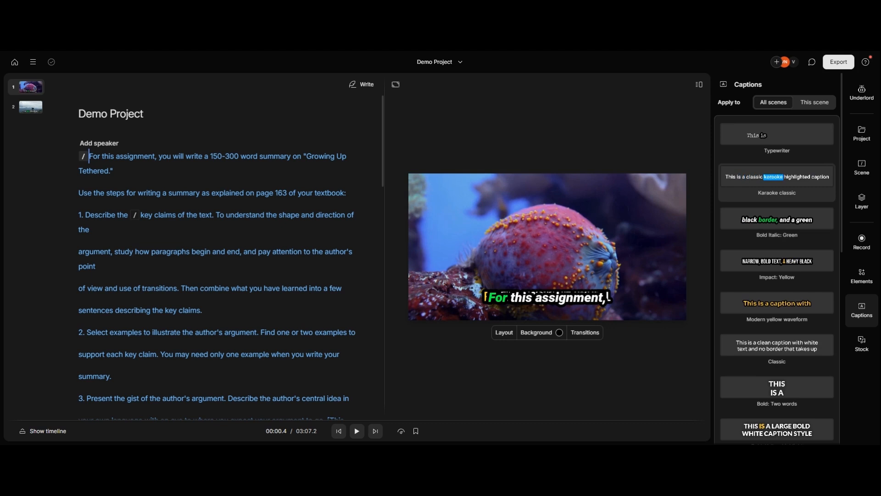
pyautogui.click(592, 298)
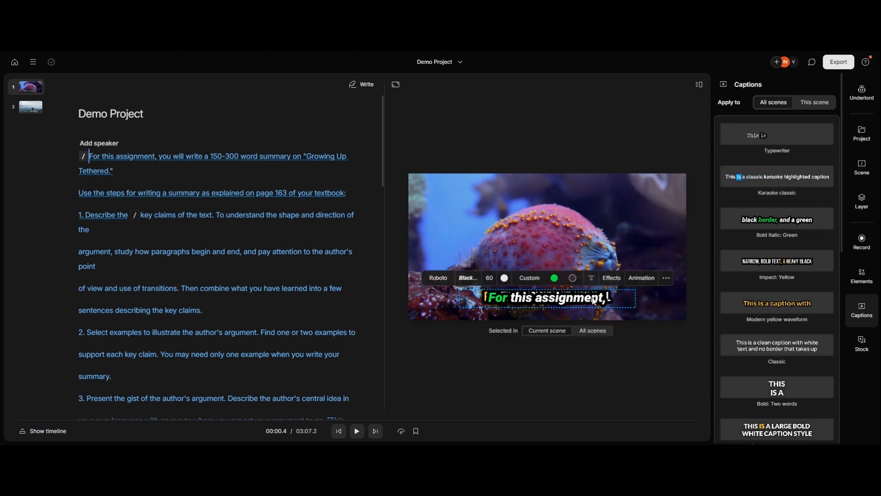
pyautogui.press('Delete')
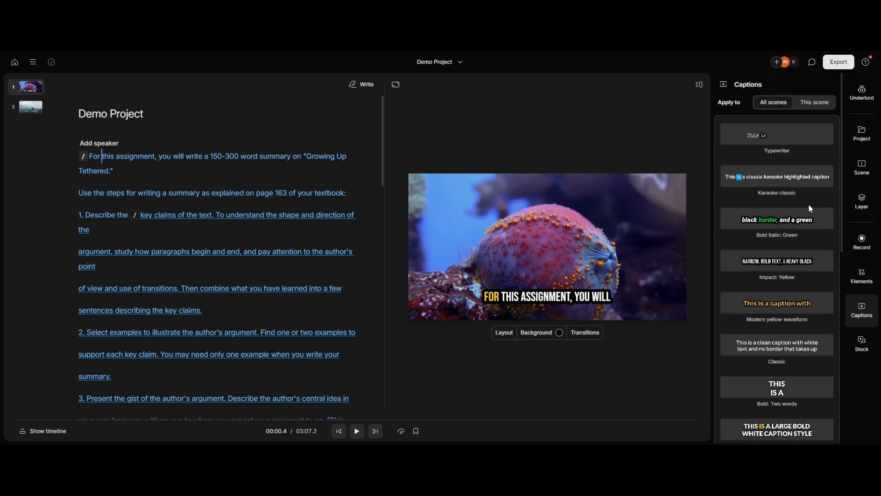